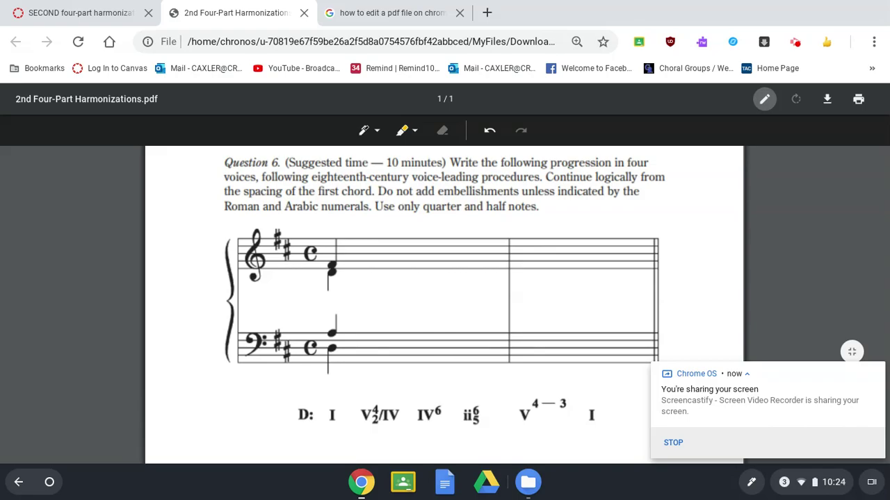
# Handwrite the chord tones GBD above IV6 and DF#AC above V4/2 of IV, circling the D and the C.
pyautogui.moveTo(421, 219)
pyautogui.mouseDown()
pyautogui.moveTo(420, 231)
pyautogui.moveTo(441, 231)
pyautogui.mouseUp()
pyautogui.moveTo(449, 218)
pyautogui.mouseDown()
pyautogui.moveTo(450, 233)
pyautogui.moveTo(420, 227)
pyautogui.mouseUp()
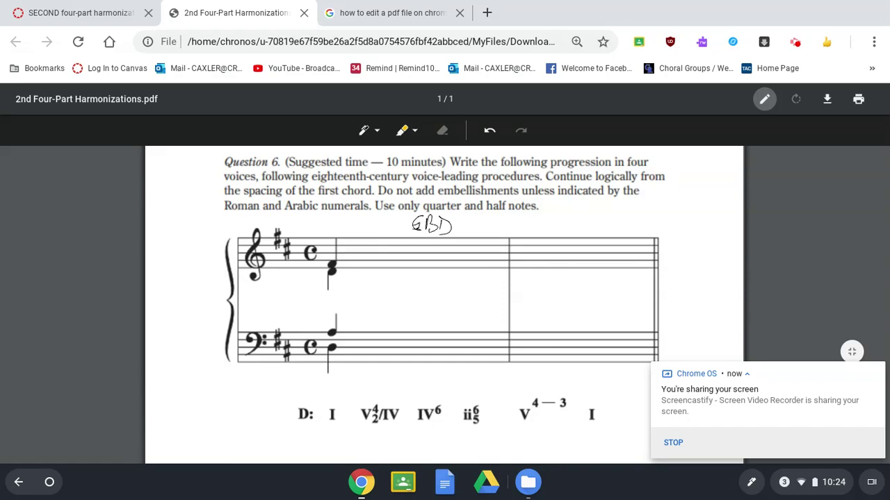
pyautogui.moveTo(436, 241)
pyautogui.mouseDown()
pyautogui.moveTo(455, 216)
pyautogui.moveTo(433, 240)
pyautogui.mouseUp()
pyautogui.moveTo(336, 220)
pyautogui.mouseDown()
pyautogui.moveTo(343, 232)
pyautogui.moveTo(351, 214)
pyautogui.moveTo(357, 223)
pyautogui.mouseUp()
pyautogui.moveTo(357, 215); pyautogui.dragTo(375, 235)
pyautogui.moveTo(363, 228); pyautogui.dragTo(391, 230)
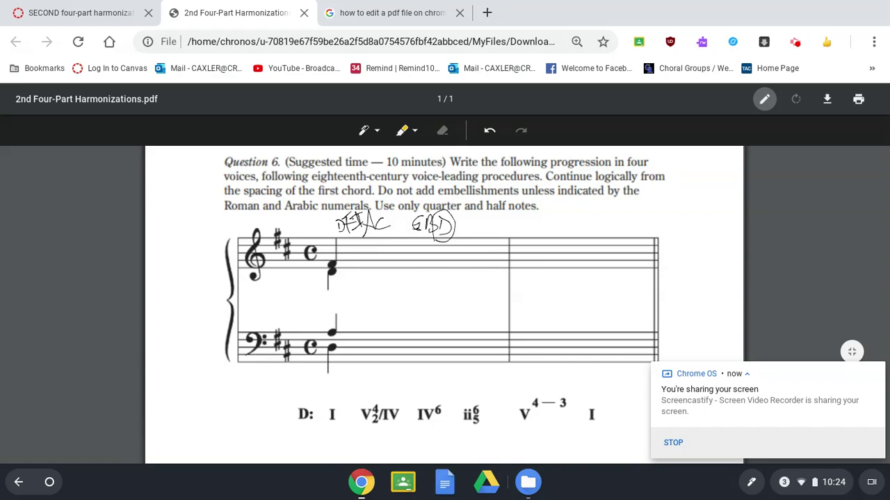
pyautogui.moveTo(390, 219); pyautogui.dragTo(381, 220)
# Draw the V4/2 of IV chord as quarter notes: C natural in the bass, A in the tenor, D in the alto and F# in the soprano.
pyautogui.moveTo(374, 348); pyautogui.dragTo(373, 374)
pyautogui.moveTo(352, 338); pyautogui.dragTo(360, 374)
pyautogui.moveTo(378, 307); pyautogui.dragTo(378, 331)
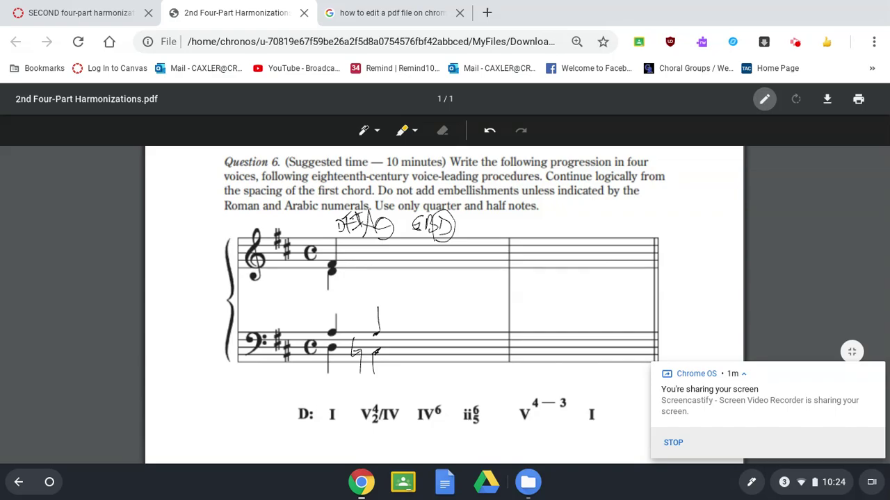
pyautogui.moveTo(368, 277)
pyautogui.mouseDown()
pyautogui.moveTo(375, 273)
pyautogui.moveTo(369, 297)
pyautogui.mouseUp()
pyautogui.moveTo(372, 244); pyautogui.dragTo(371, 266)
# Draw the IV6 chord as quarter notes with B in the bass, G in the tenor, D in the alto and G in the soprano.
pyautogui.moveTo(425, 358); pyautogui.dragTo(423, 376)
pyautogui.moveTo(426, 331); pyautogui.dragTo(427, 307)
pyautogui.moveTo(418, 273)
pyautogui.mouseDown()
pyautogui.moveTo(415, 299)
pyautogui.moveTo(419, 241)
pyautogui.mouseUp()
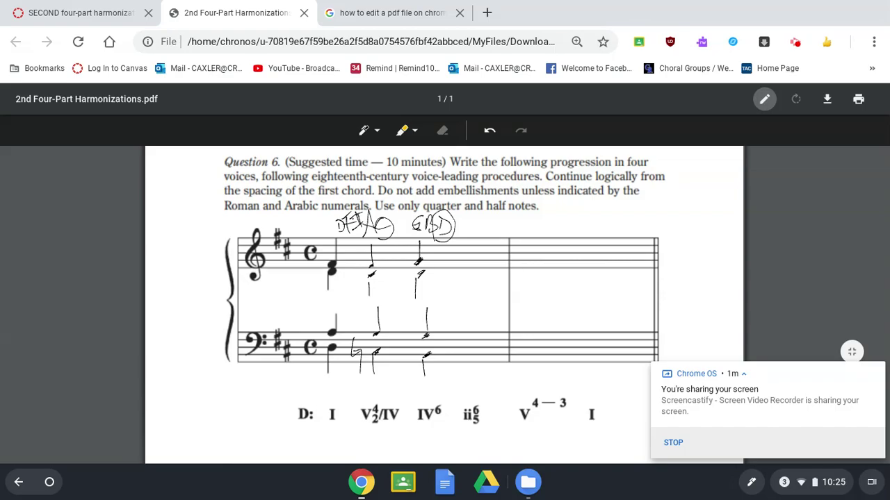
# Write EGBD above ii6/5, crossing off used letters, and draw its quarter notes G, B, D and E from bass to soprano.
pyautogui.moveTo(458, 215)
pyautogui.mouseDown()
pyautogui.moveTo(467, 236)
pyautogui.moveTo(491, 232)
pyautogui.moveTo(477, 232)
pyautogui.mouseUp()
pyautogui.moveTo(464, 365); pyautogui.dragTo(464, 379)
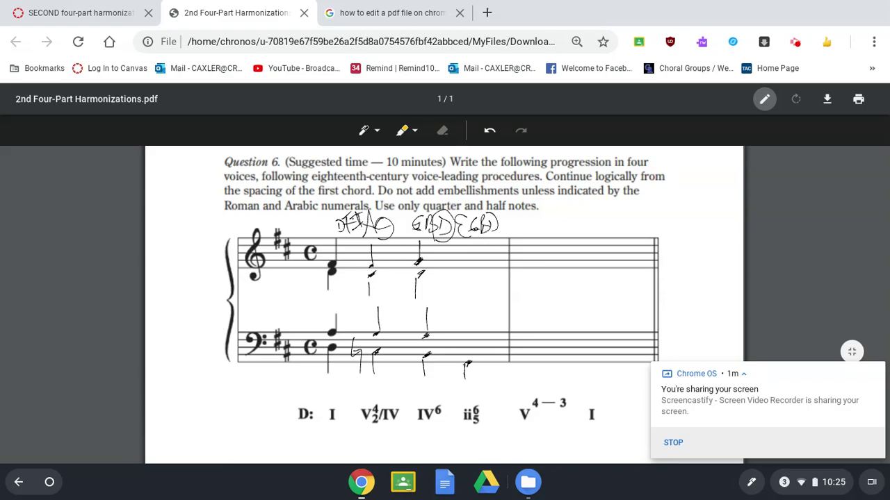
pyautogui.moveTo(473, 219); pyautogui.dragTo(473, 236)
pyautogui.moveTo(471, 231); pyautogui.dragTo(477, 228)
pyautogui.moveTo(468, 323); pyautogui.dragTo(467, 299)
pyautogui.moveTo(483, 242)
pyautogui.mouseDown()
pyautogui.moveTo(482, 216)
pyautogui.moveTo(482, 243)
pyautogui.mouseUp()
pyautogui.moveTo(469, 274)
pyautogui.mouseDown()
pyautogui.moveTo(477, 269)
pyautogui.moveTo(466, 267)
pyautogui.moveTo(464, 252)
pyautogui.moveTo(468, 294)
pyautogui.mouseUp()
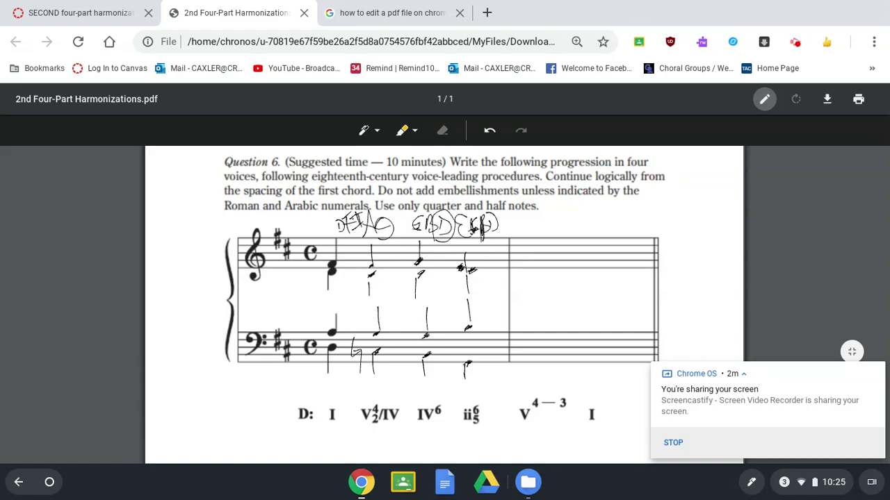
# Draw the bass note A for the V chord in the second measure and write ACE above it.
pyautogui.moveTo(531, 359)
pyautogui.mouseDown()
pyautogui.moveTo(539, 360)
pyautogui.moveTo(530, 382)
pyautogui.mouseUp()
pyautogui.moveTo(512, 234); pyautogui.dragTo(527, 227)
pyautogui.moveTo(539, 217)
pyautogui.mouseDown()
pyautogui.moveTo(531, 224)
pyautogui.moveTo(544, 233)
pyautogui.moveTo(559, 234)
pyautogui.moveTo(559, 220)
pyautogui.mouseUp()
# Draw the alto 4–3 suspension from D to C# over V, point an arrow at its preparation note and label the notes P, S and R.
pyautogui.moveTo(478, 277)
pyautogui.mouseDown()
pyautogui.moveTo(494, 300)
pyautogui.moveTo(474, 295)
pyautogui.mouseUp()
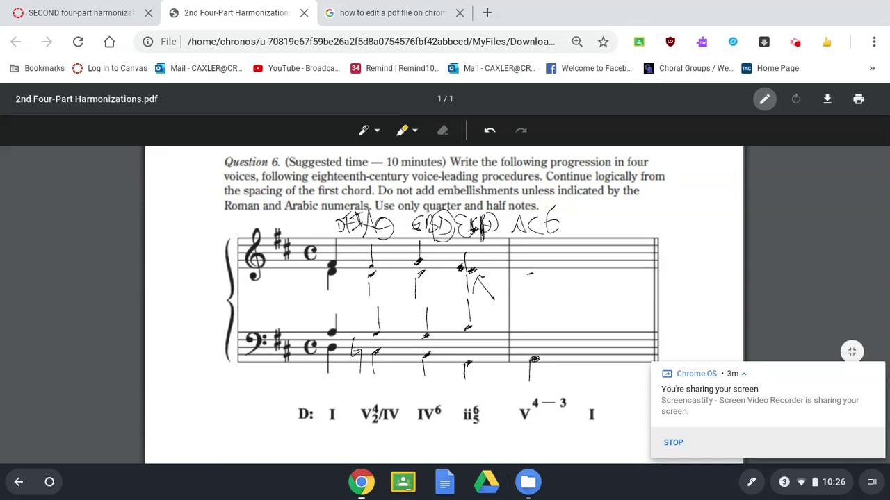
pyautogui.moveTo(530, 274)
pyautogui.mouseDown()
pyautogui.moveTo(528, 295)
pyautogui.moveTo(557, 279)
pyautogui.moveTo(548, 283)
pyautogui.moveTo(549, 303)
pyautogui.mouseUp()
pyautogui.moveTo(490, 276)
pyautogui.mouseDown()
pyautogui.moveTo(490, 290)
pyautogui.moveTo(560, 295)
pyautogui.mouseUp()
pyautogui.moveTo(563, 291)
pyautogui.mouseDown()
pyautogui.moveTo(577, 299)
pyautogui.moveTo(556, 309)
pyautogui.mouseUp()
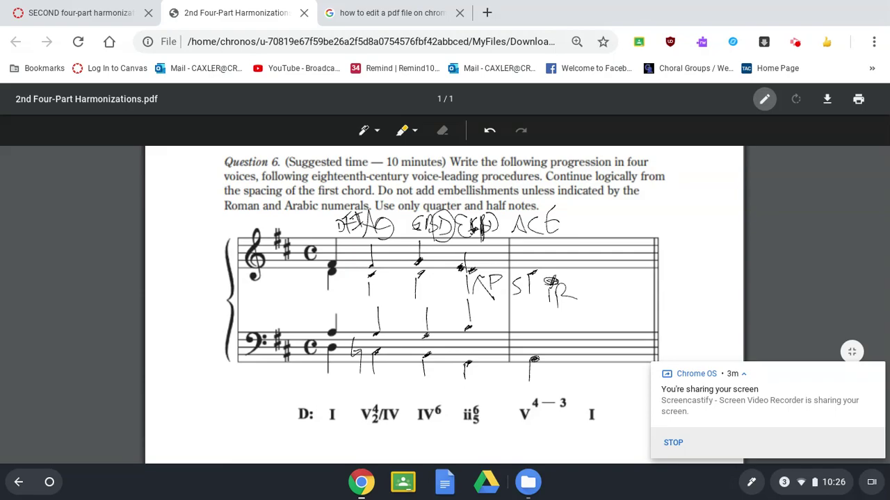
# Add half notes E in the soprano and A in the tenor to the V chord, and rework the bass A as a half note.
pyautogui.moveTo(527, 271)
pyautogui.mouseDown()
pyautogui.moveTo(519, 268)
pyautogui.moveTo(526, 262)
pyautogui.mouseUp()
pyautogui.moveTo(533, 334); pyautogui.dragTo(525, 338)
pyautogui.moveTo(534, 308); pyautogui.dragTo(534, 322)
pyautogui.moveTo(534, 355); pyautogui.dragTo(528, 363)
# Draw the final I chord as half notes with D in the bass, A in the tenor, D in the alto and F# in the soprano.
pyautogui.moveTo(602, 344); pyautogui.dragTo(594, 371)
pyautogui.moveTo(604, 332)
pyautogui.mouseDown()
pyautogui.moveTo(595, 335)
pyautogui.moveTo(602, 324)
pyautogui.mouseUp()
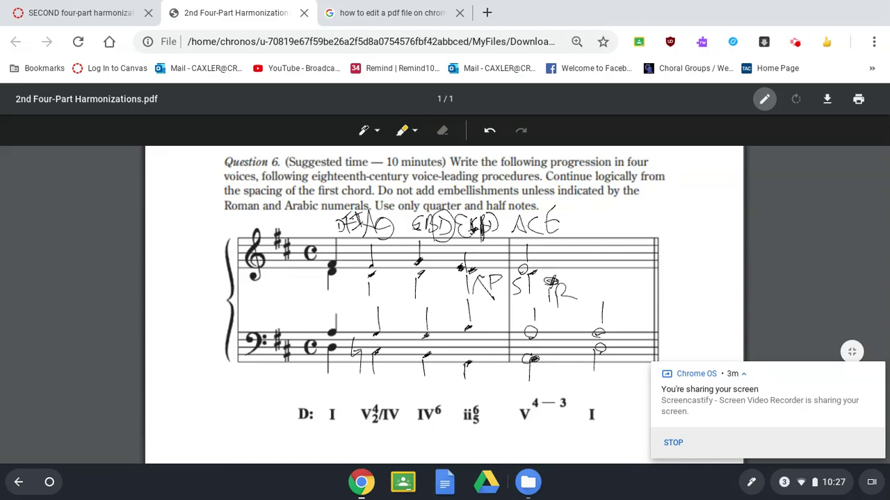
pyautogui.moveTo(601, 279)
pyautogui.mouseDown()
pyautogui.moveTo(609, 275)
pyautogui.moveTo(596, 278)
pyautogui.moveTo(594, 294)
pyautogui.mouseUp()
pyautogui.moveTo(607, 265); pyautogui.dragTo(595, 267)
pyautogui.moveTo(604, 234); pyautogui.dragTo(605, 264)
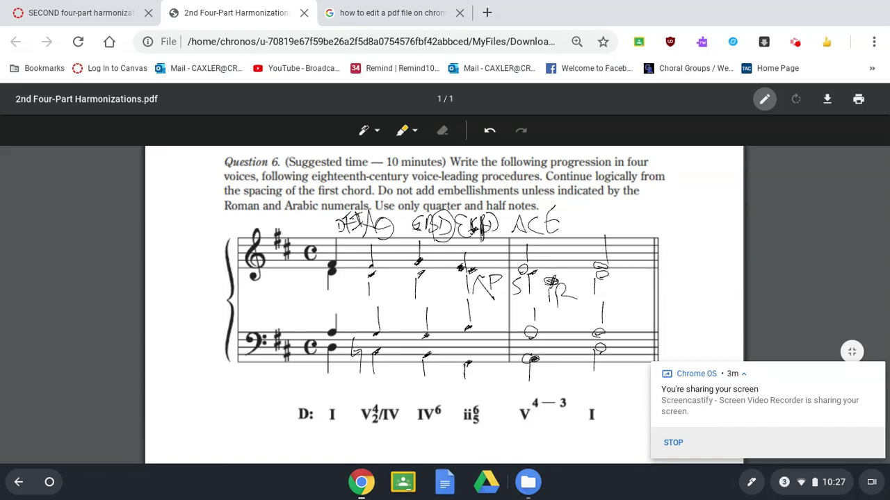